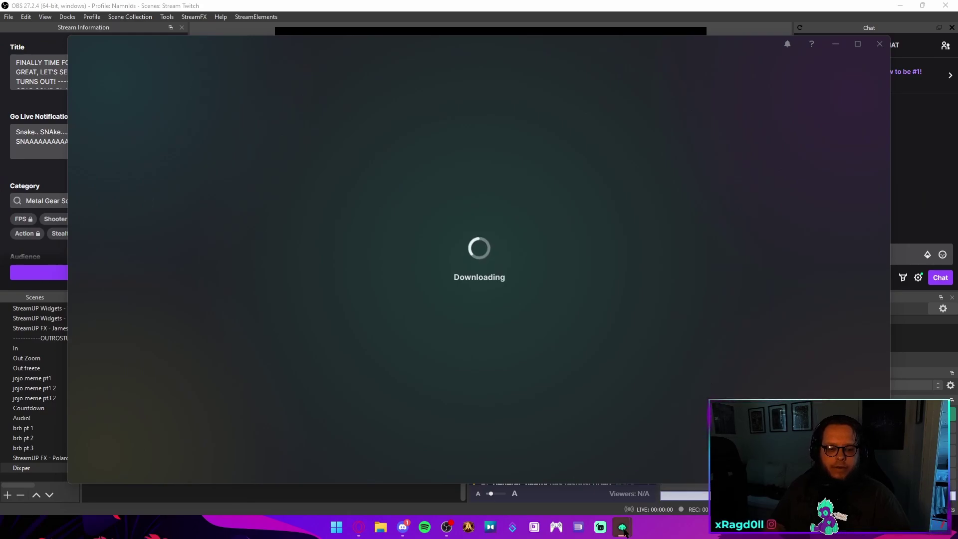
Launch Dixper Studio from the taskbar and let it load to its first-run screen
mouse_move(624, 533)
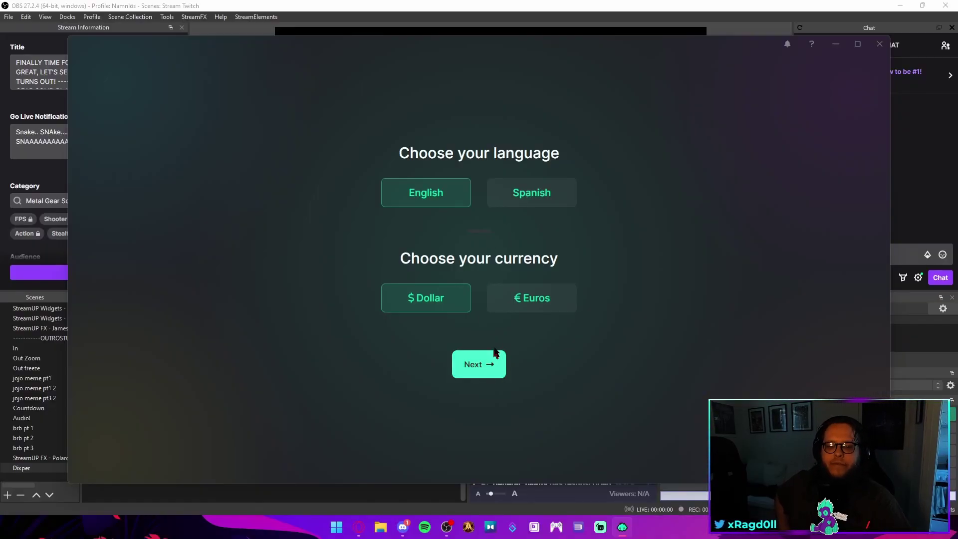
Accept English, dollars and recommended crate prices, then pick Fortnite and add its recommended skills
click(489, 366)
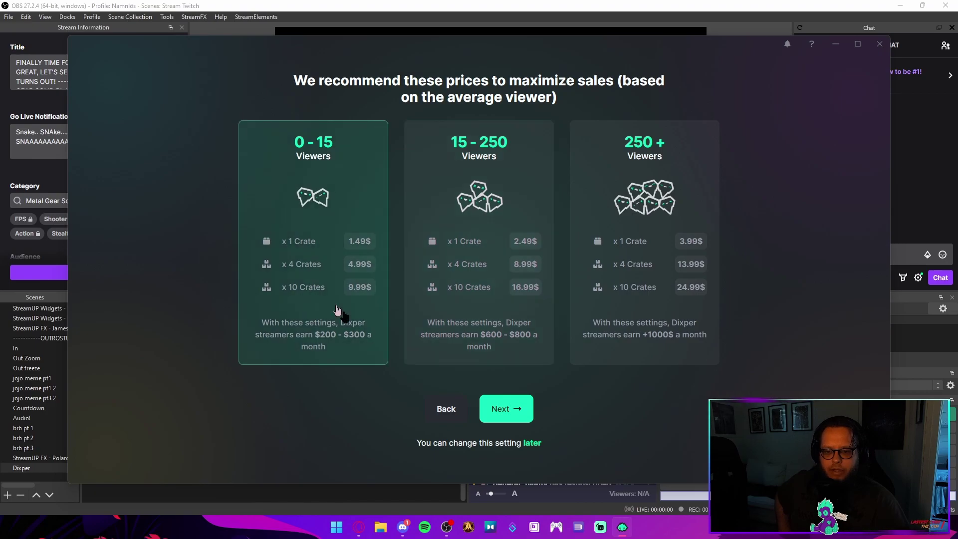
click(506, 409)
click(507, 430)
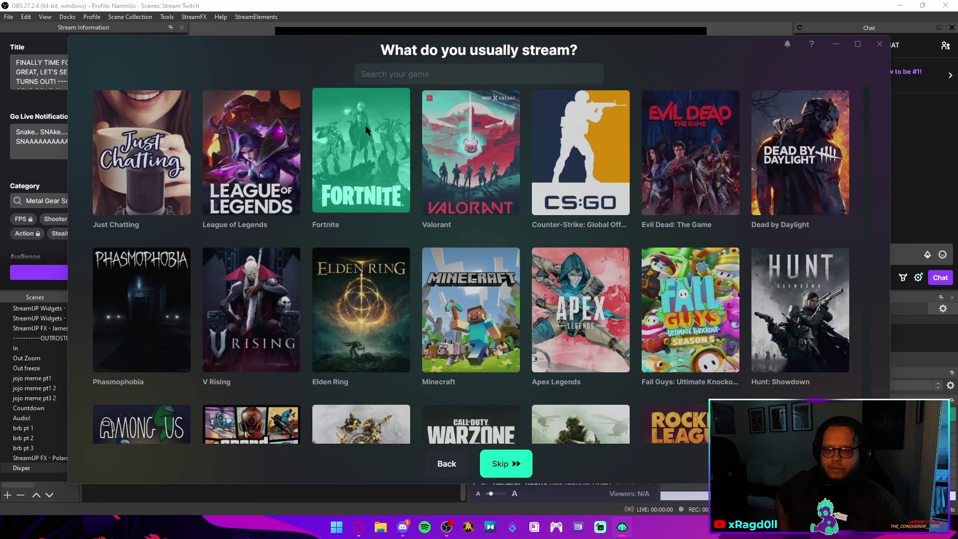
click(367, 131)
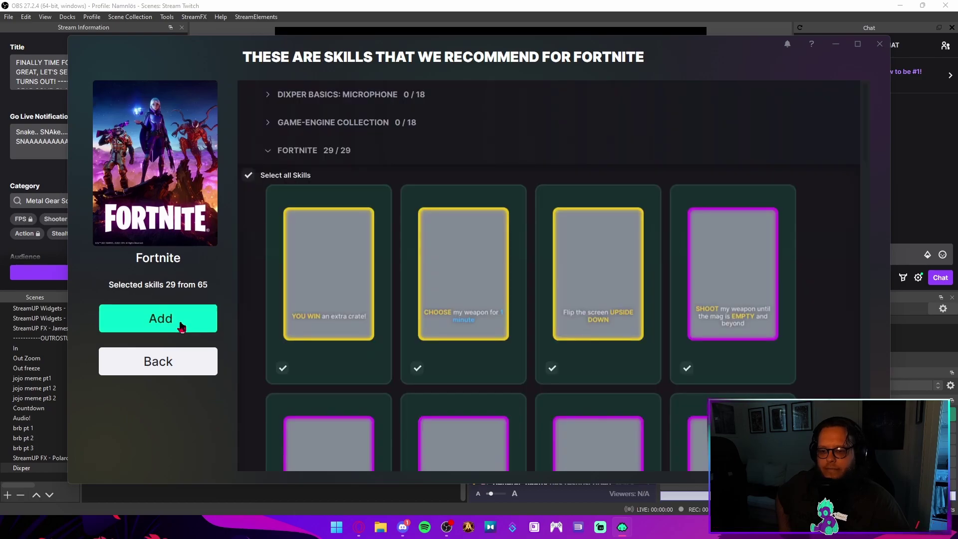
click(180, 325)
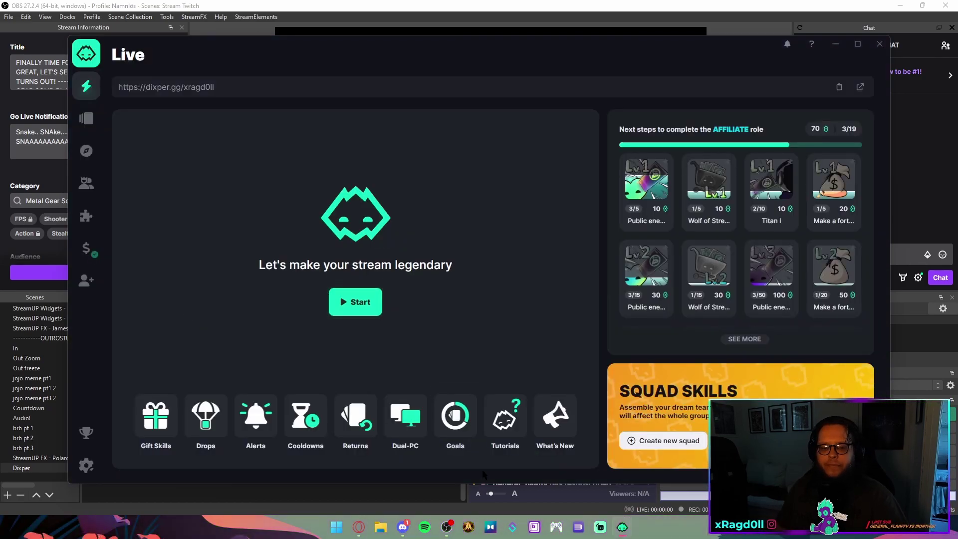
Close all Dixper Studio windows from its taskbar icon
right_click(624, 528)
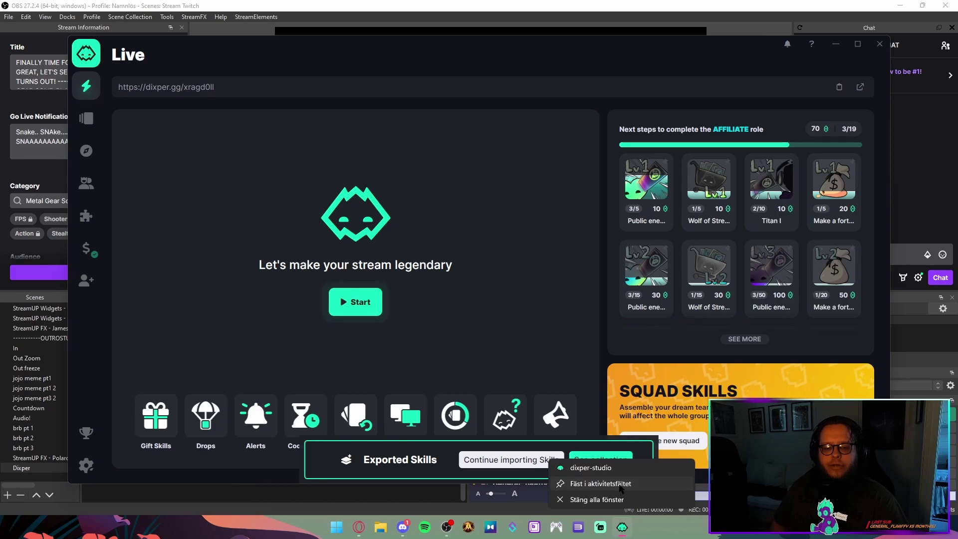
right_click(624, 528)
click(597, 499)
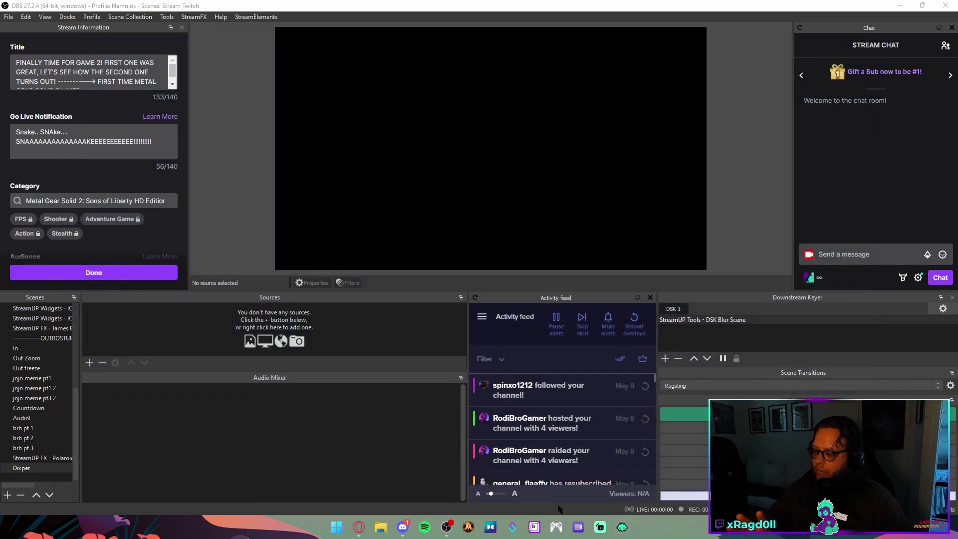
Set the dixper-studio shortcut's compatibility option to always run as administrator
right_click(625, 530)
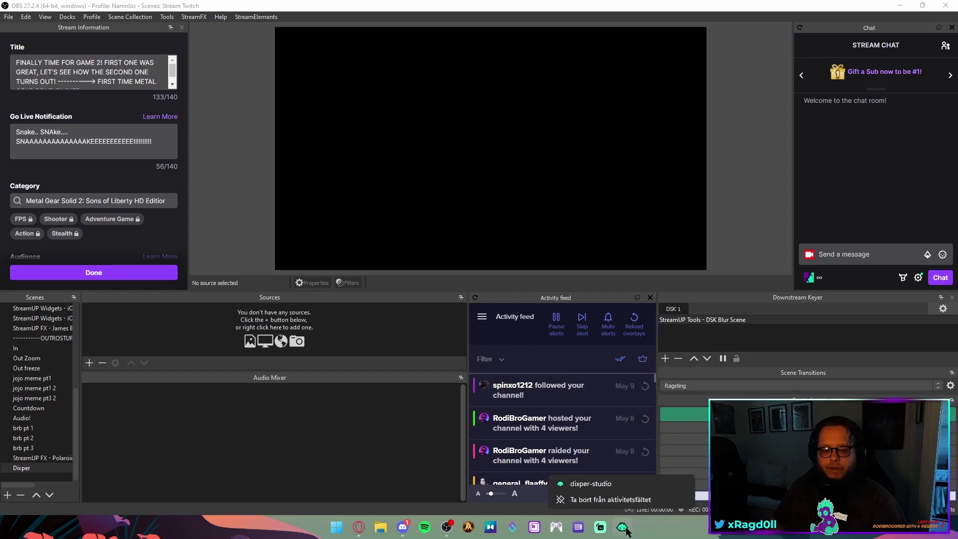
right_click(601, 483)
click(614, 477)
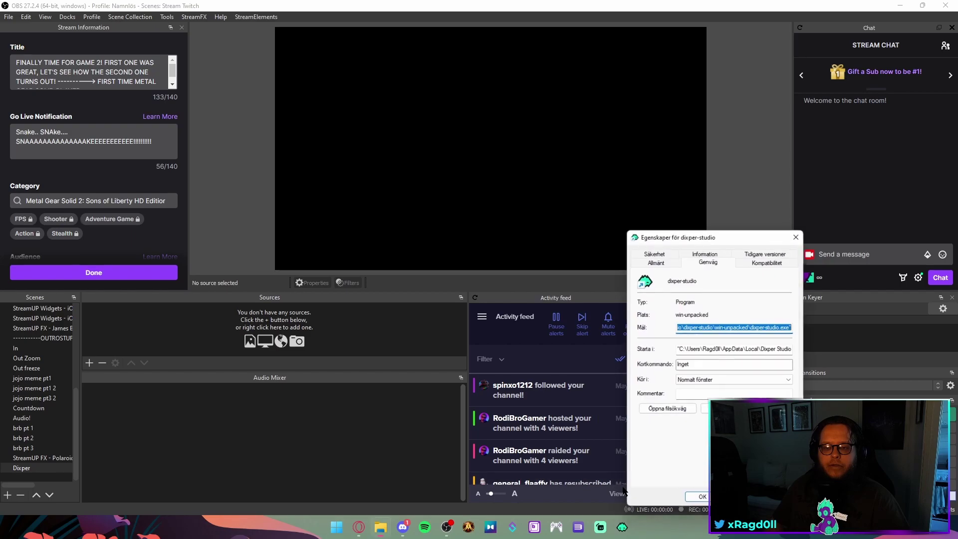
click(764, 264)
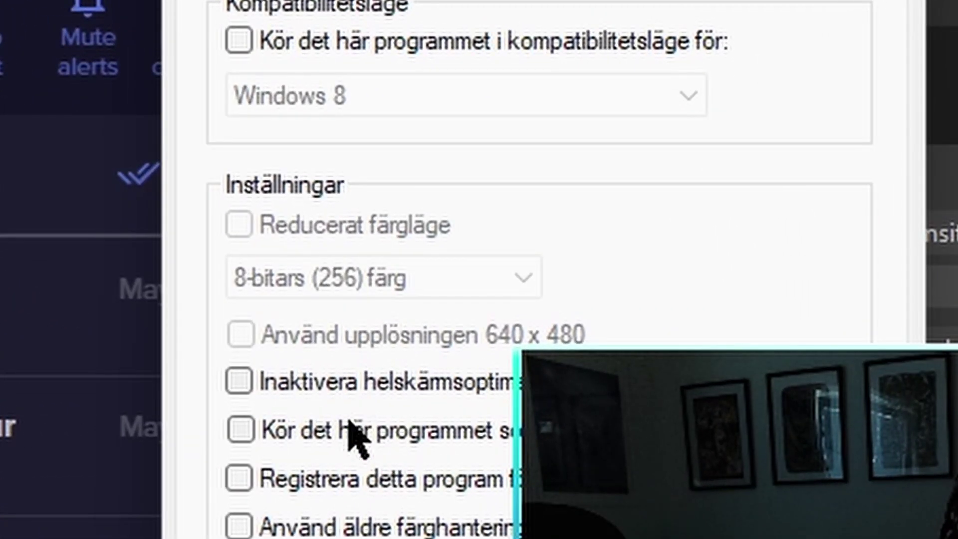
click(371, 427)
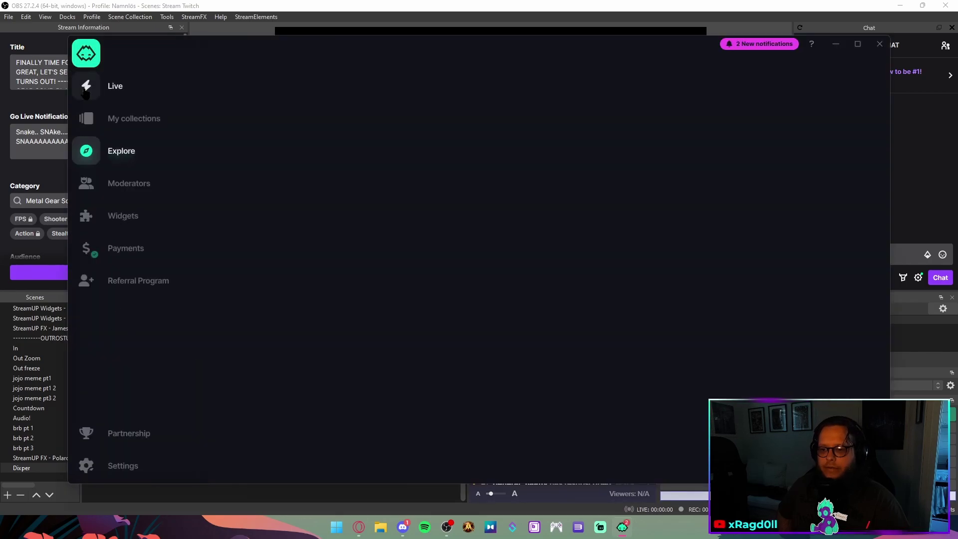
Start a Dixper session in Gaming mode from the Live page
click(86, 90)
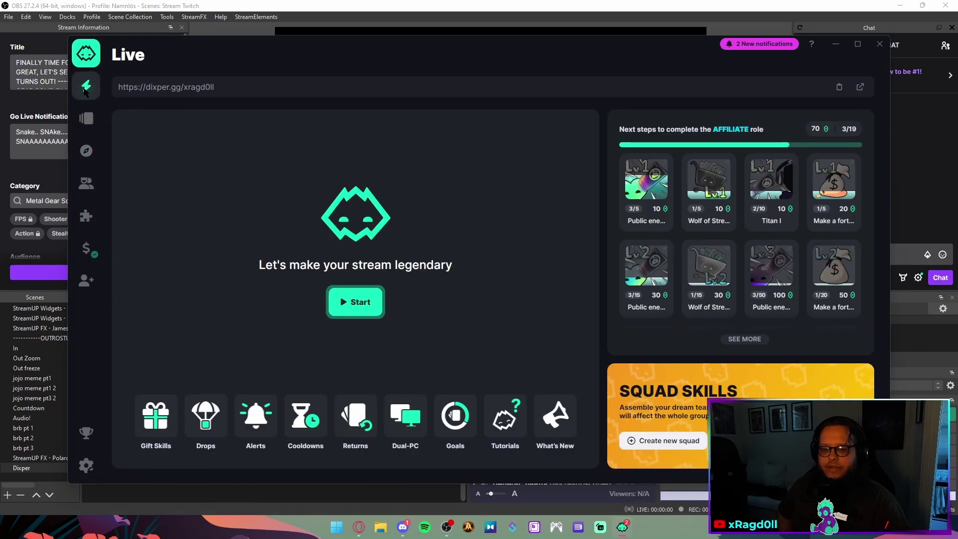
click(350, 301)
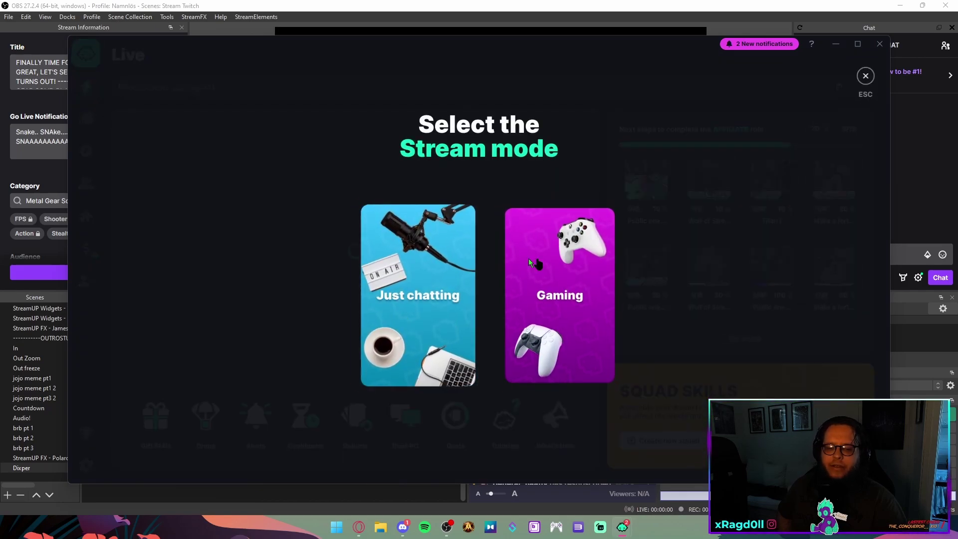
click(596, 303)
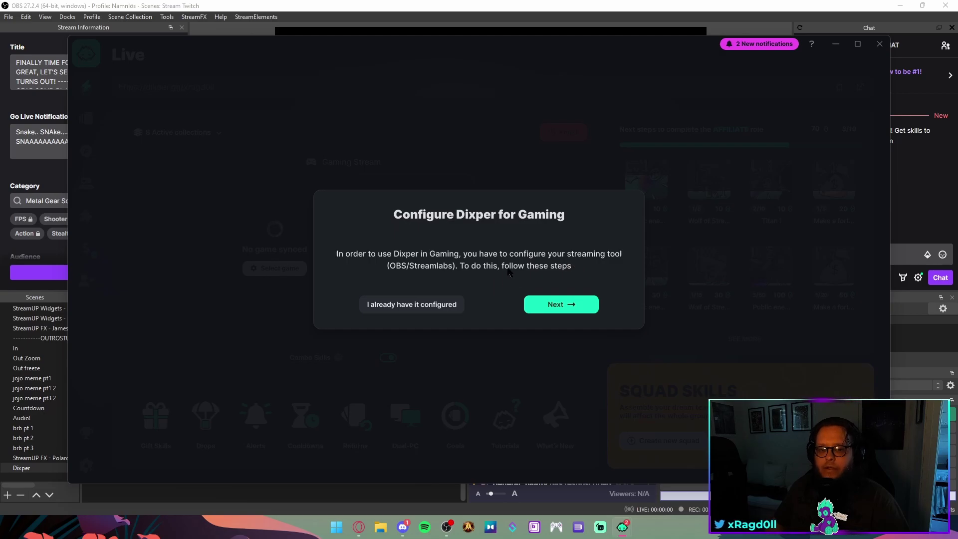
Follow the OBS configuration guide through Steps 1–4, up to selecting the Dixper window
click(547, 307)
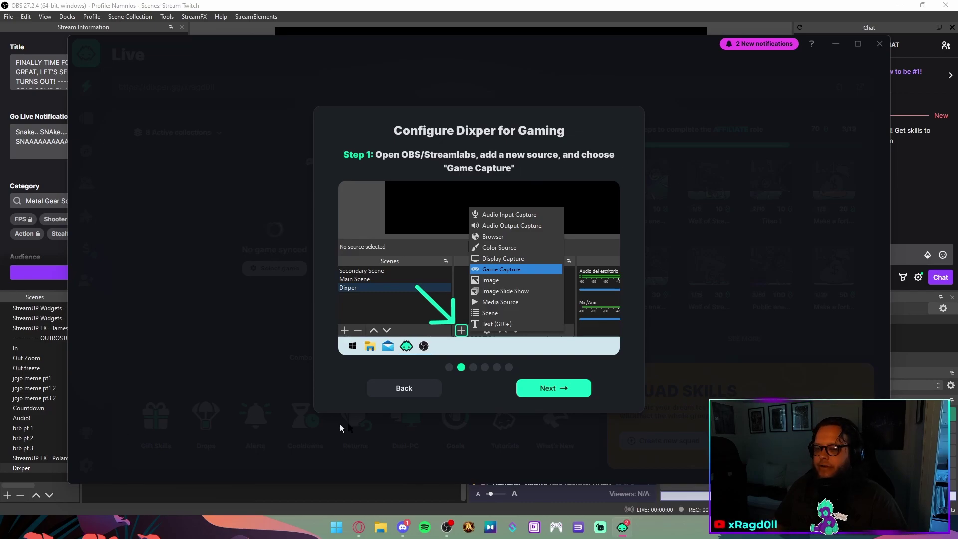
click(530, 392)
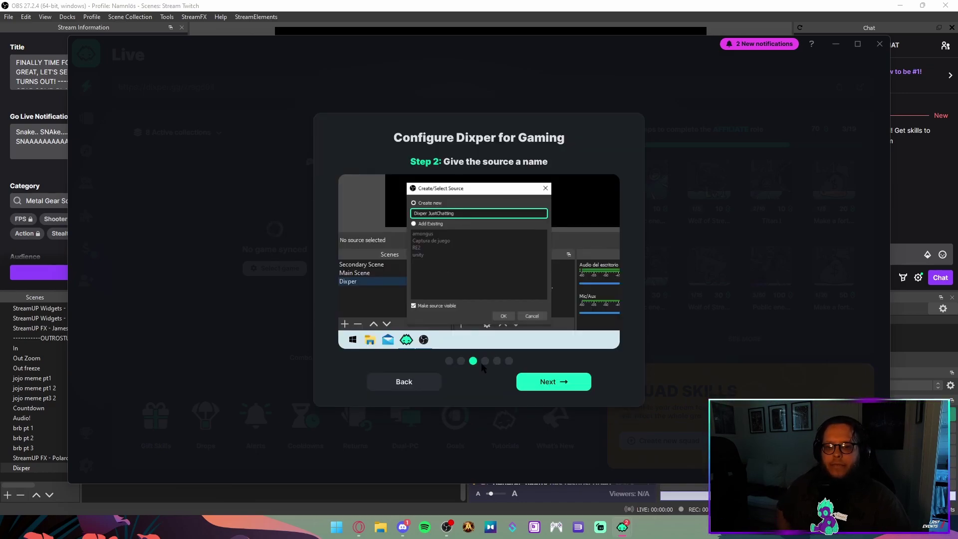
click(550, 389)
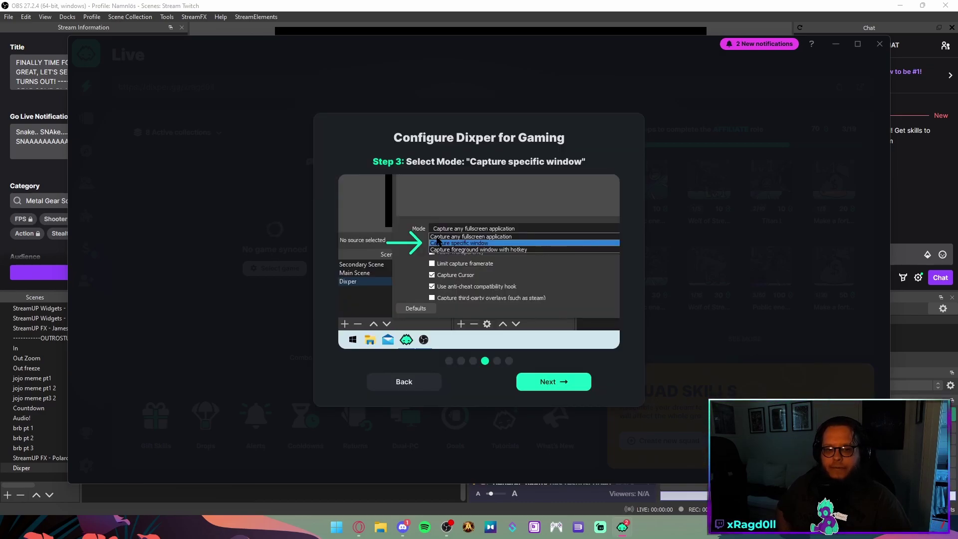
click(536, 383)
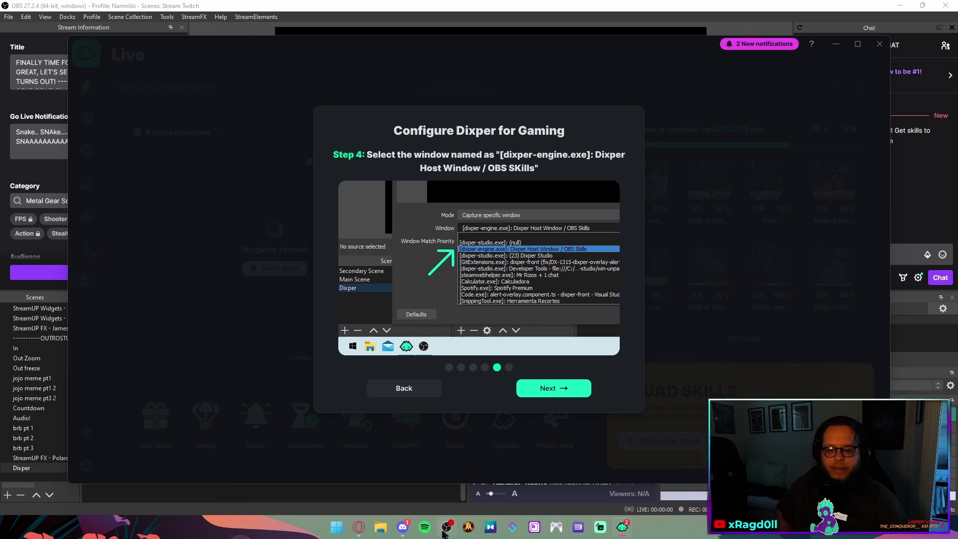
Add a Game Capture source named 'Dixper Game' to the Dixper scene
mouse_move(446, 528)
click(494, 479)
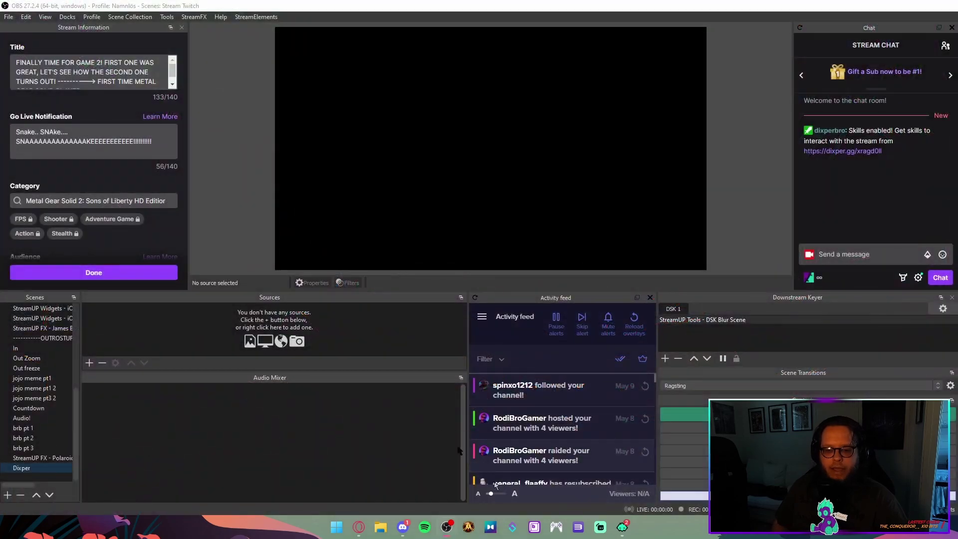
right_click(255, 433)
click(256, 320)
right_click(256, 317)
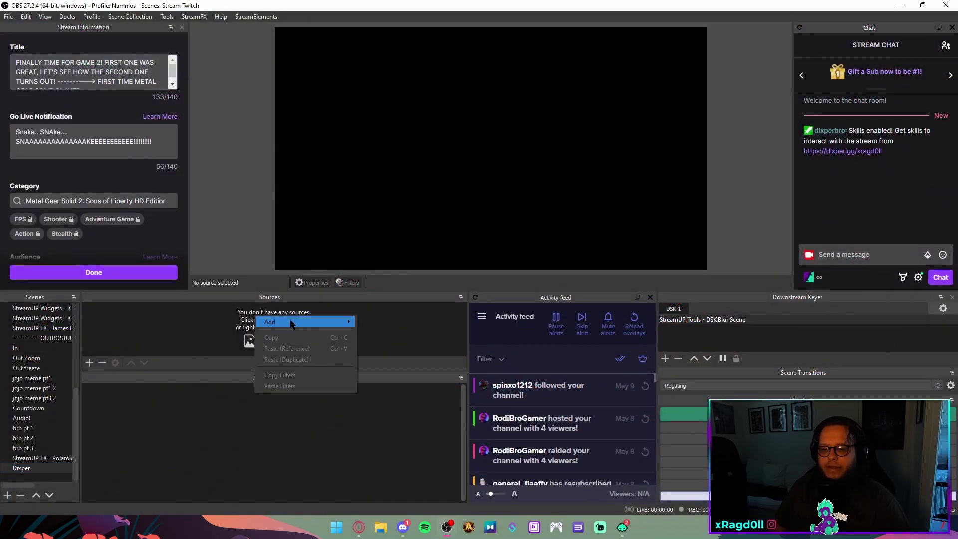
mouse_move(291, 323)
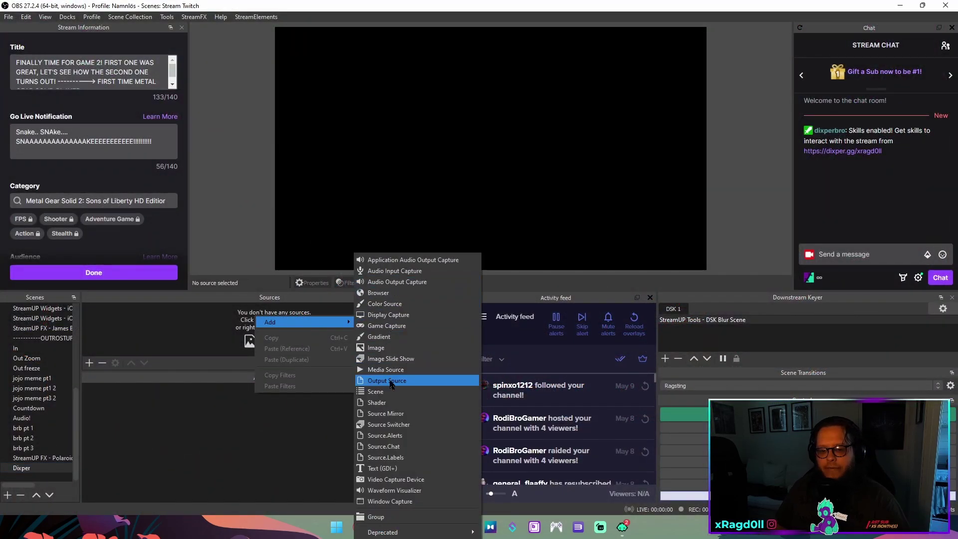
click(384, 326)
text(D)
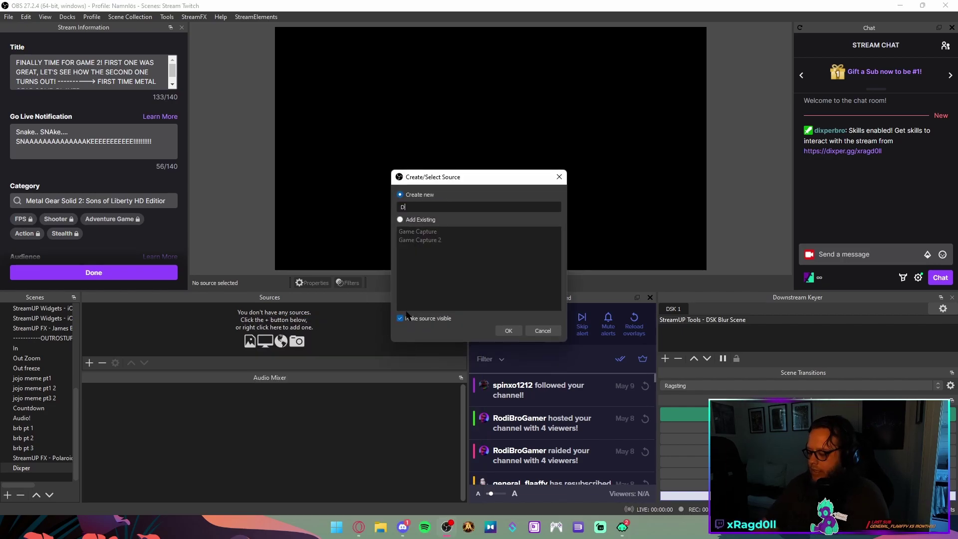
text(ixper Game)
key(Return)
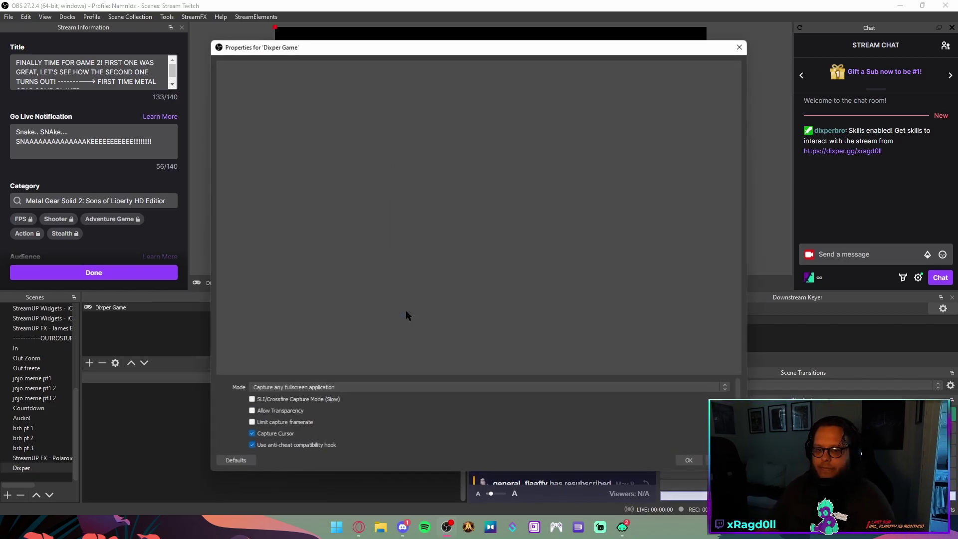
Set its mode to capture the specific window [dixper-engine.exe]: Dixper Host Window / OBS Skills
click(375, 388)
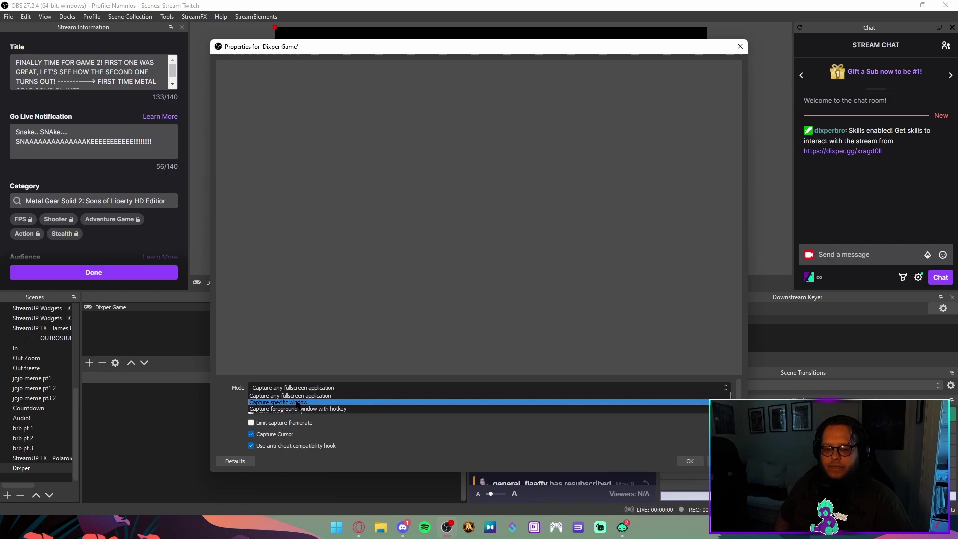
click(298, 402)
click(299, 400)
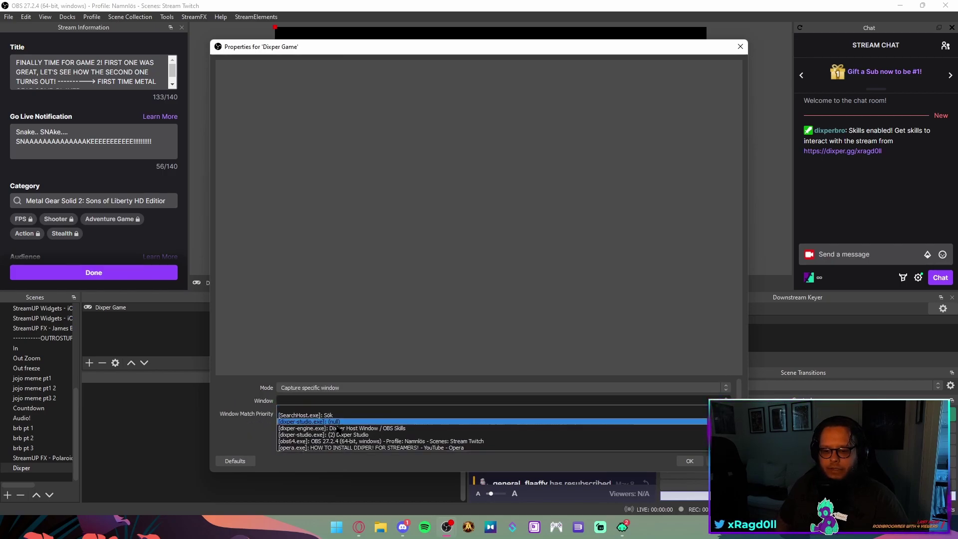
click(391, 429)
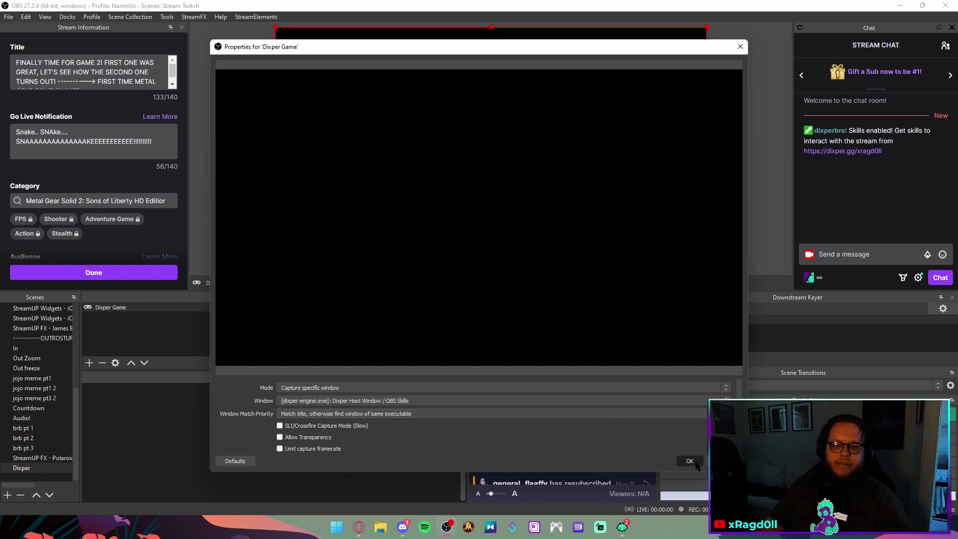
Save the Dixper Game capture settings and advance the Dixper guide to Step 5
click(689, 460)
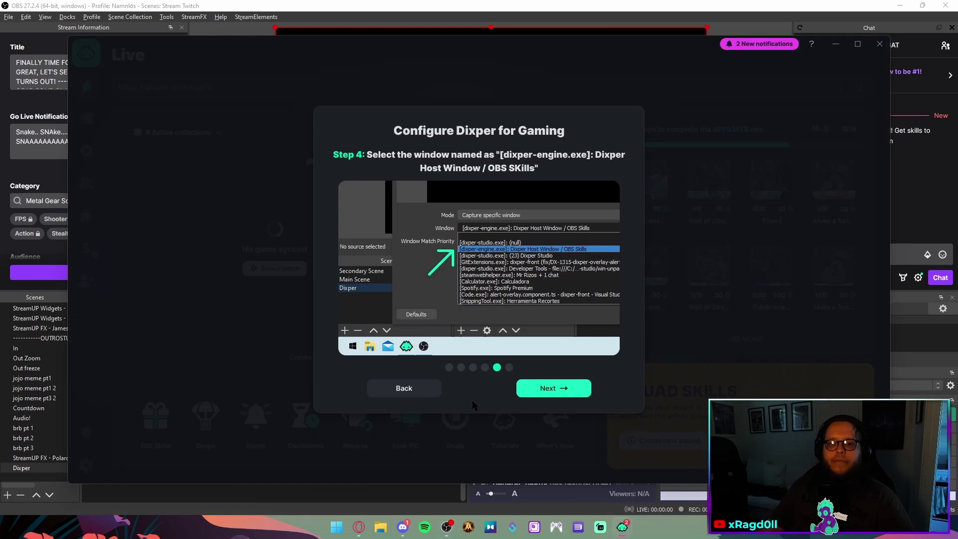
click(566, 394)
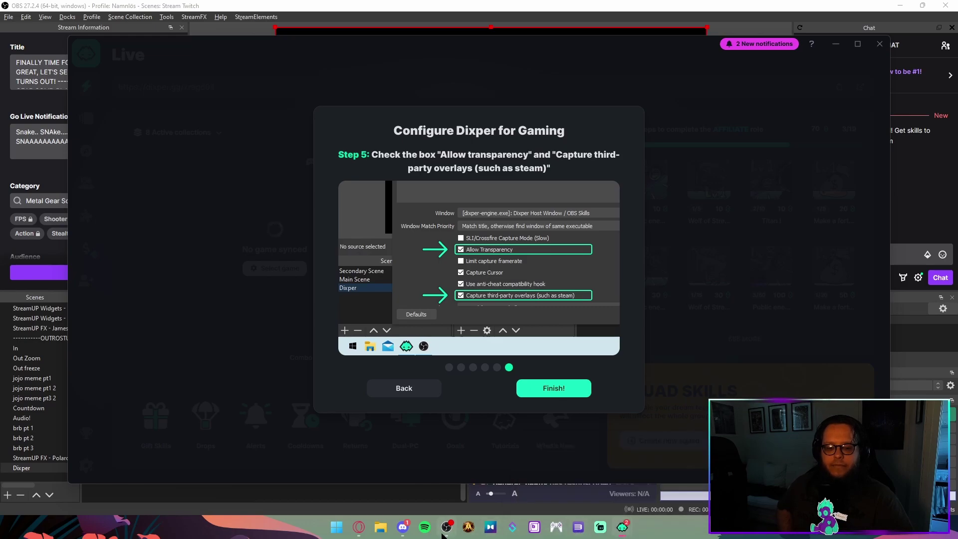
mouse_move(444, 532)
click(408, 455)
Enable Allow Transparency on the Dixper Game source and save it
double_click(229, 309)
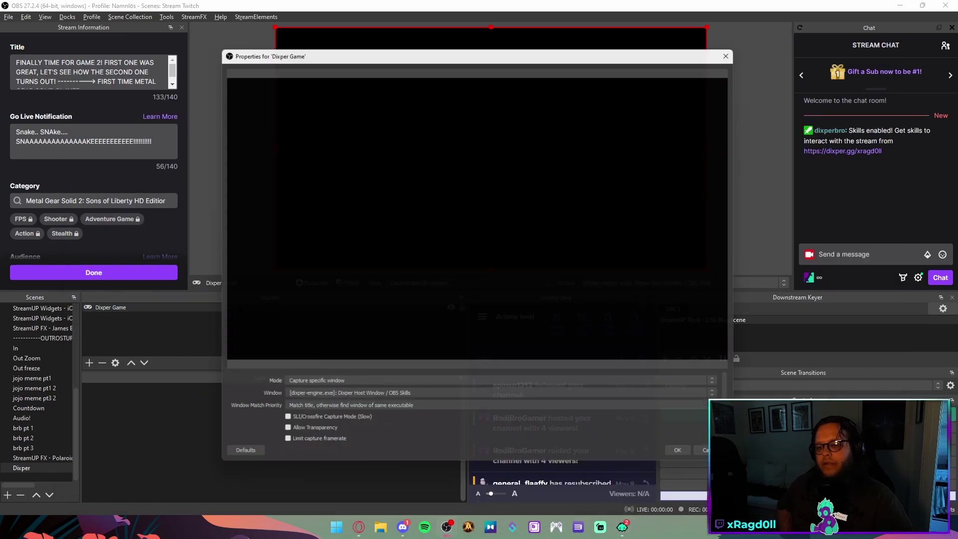
click(280, 386)
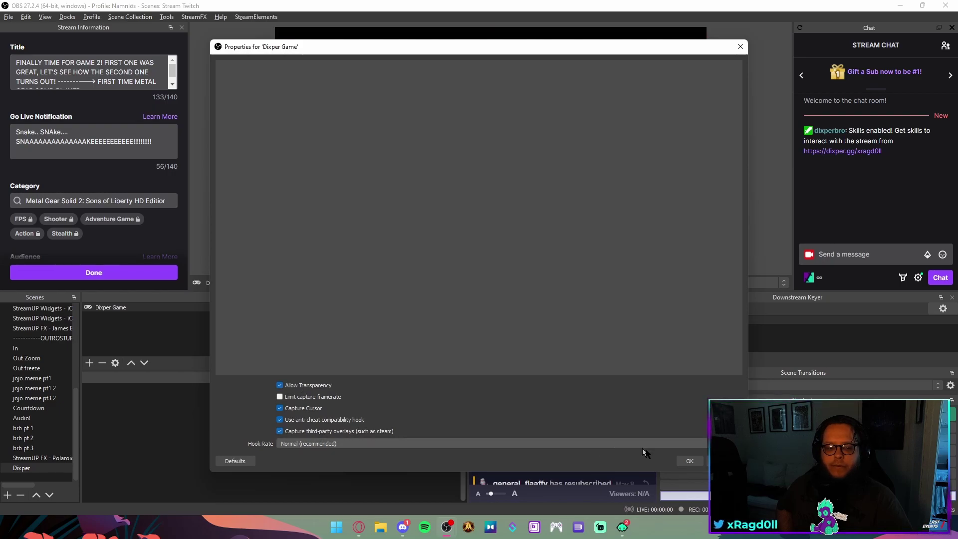
click(689, 461)
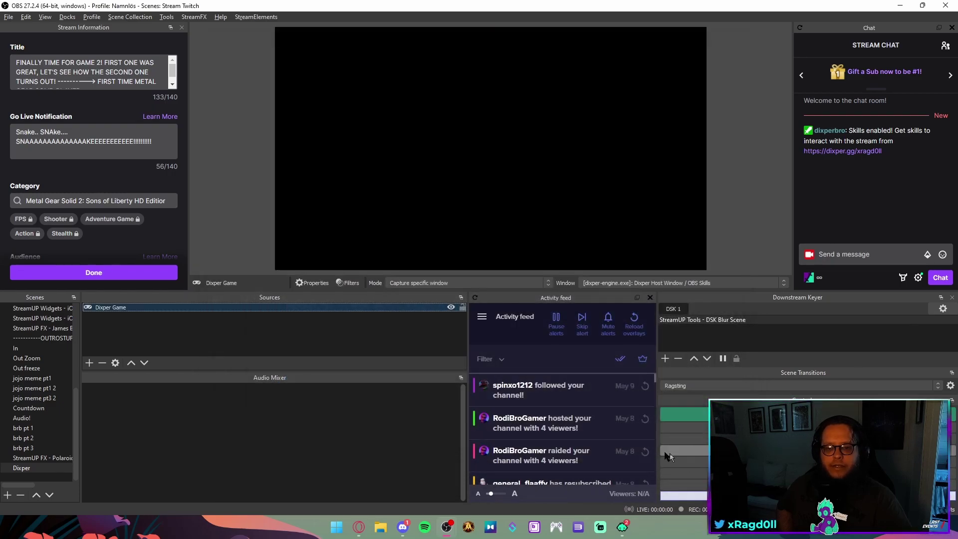
click(622, 527)
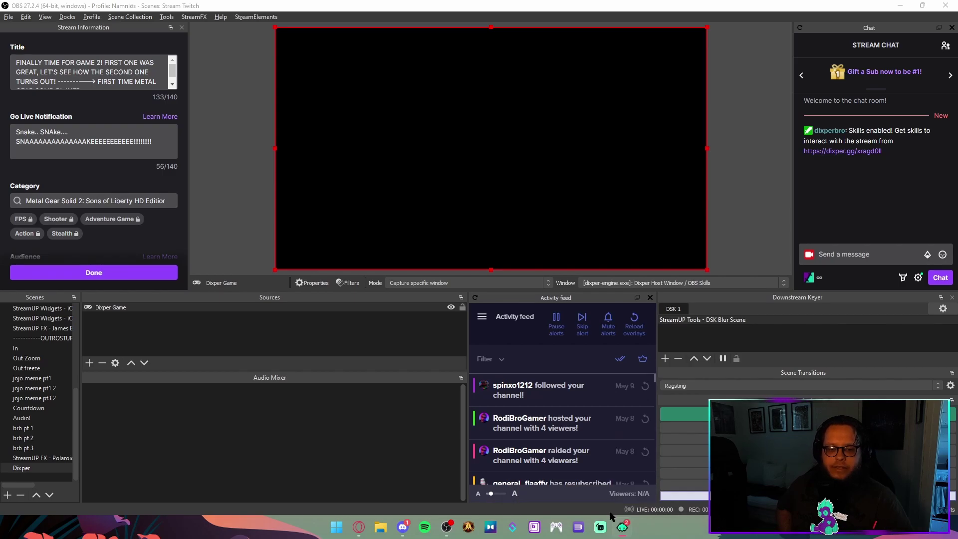
Finish the Dixper gaming setup, then select the Alerts widget's Skills overlay URL
click(584, 477)
click(551, 389)
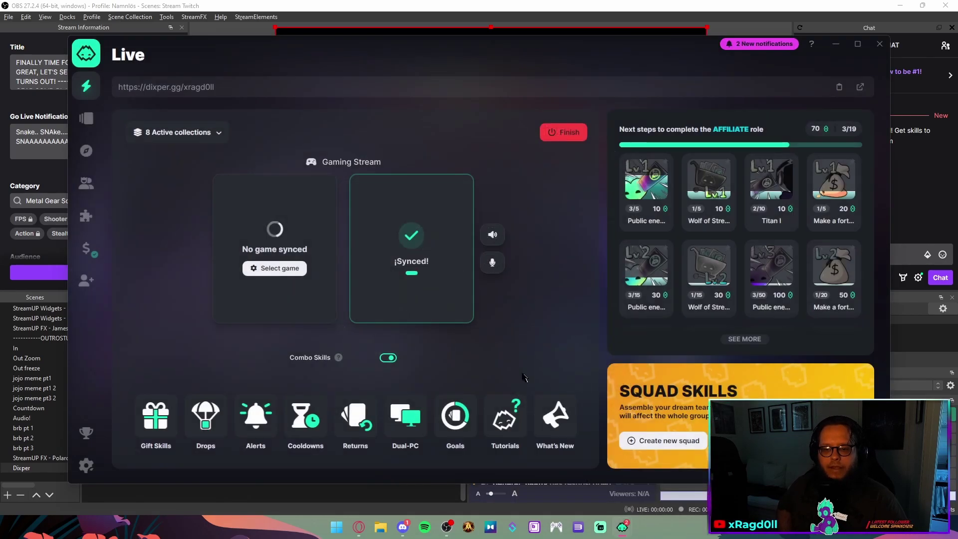
mouse_move(89, 285)
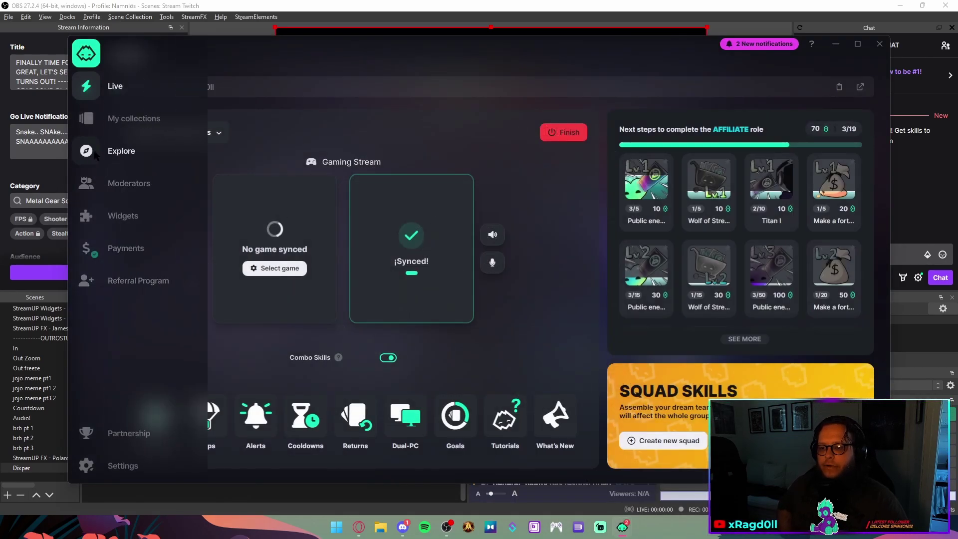
click(110, 220)
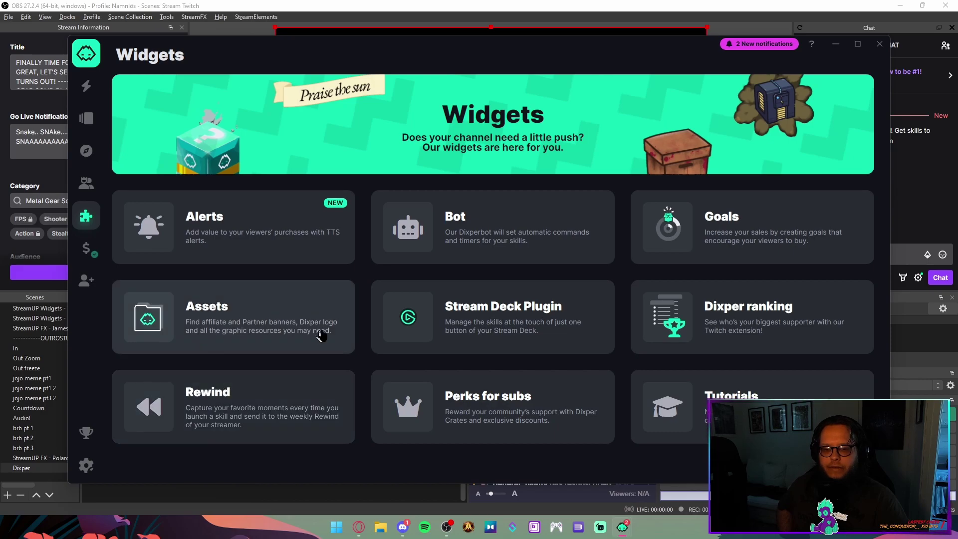
click(241, 243)
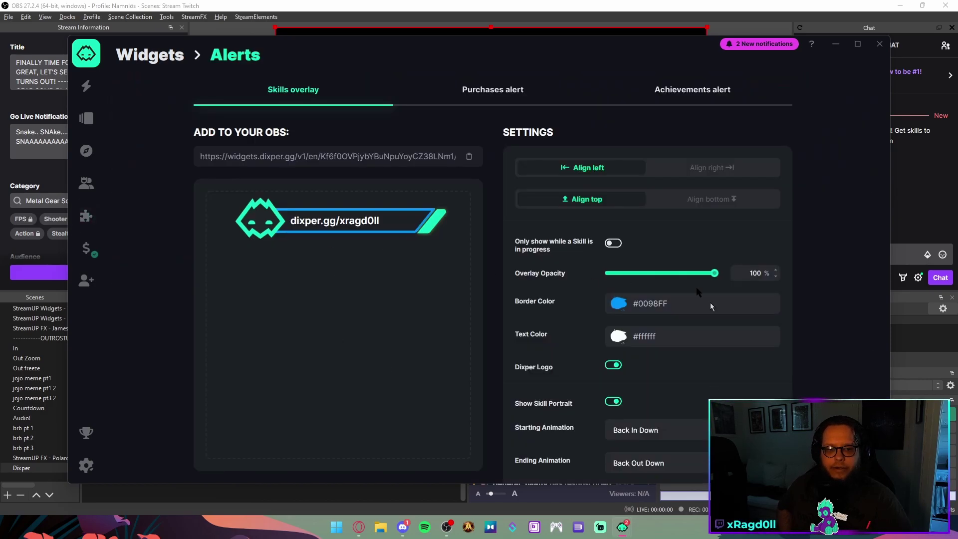
scroll(319, 165, down, 3)
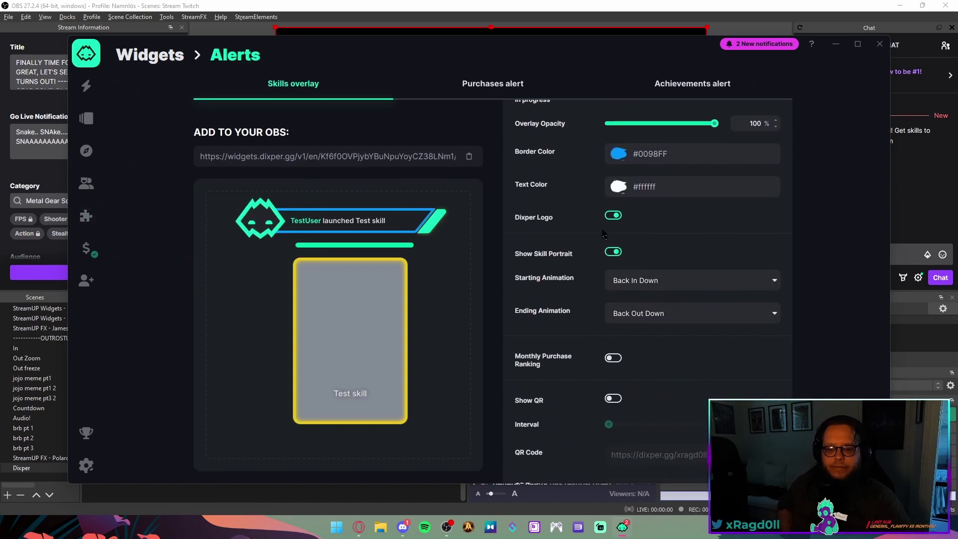
click(349, 158)
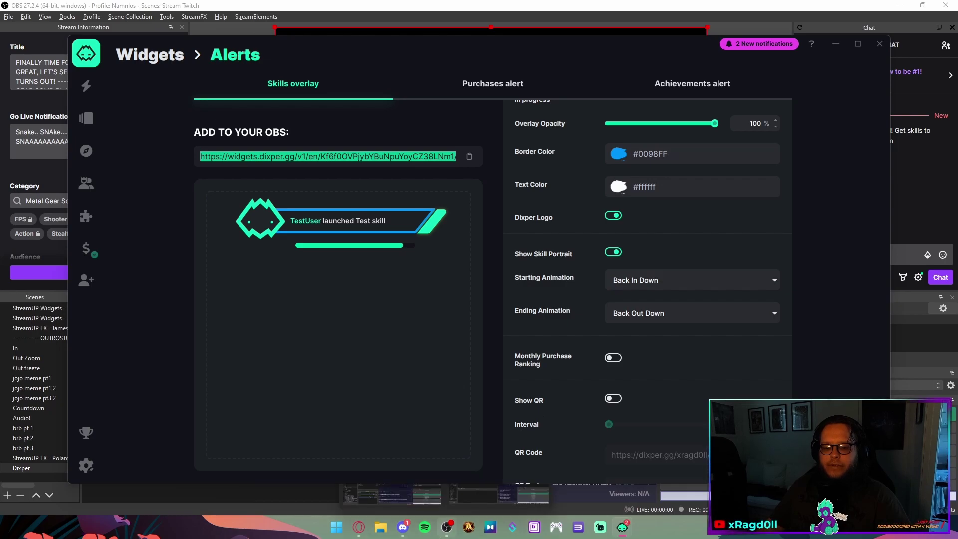
mouse_move(446, 527)
click(394, 469)
Add a browser source 'Dixper Alertz' whose URL is the pasted Dixper overlay widget address
right_click(233, 334)
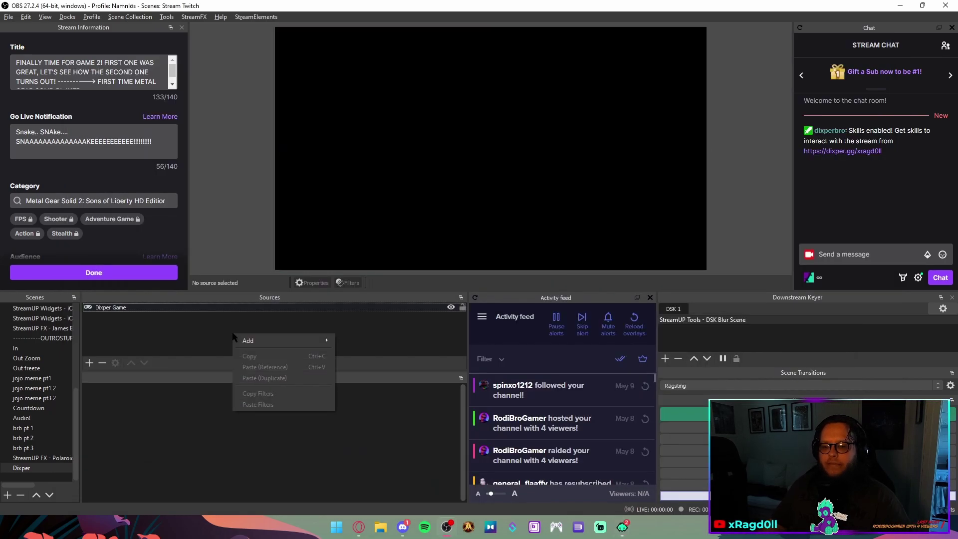
mouse_move(280, 340)
click(369, 294)
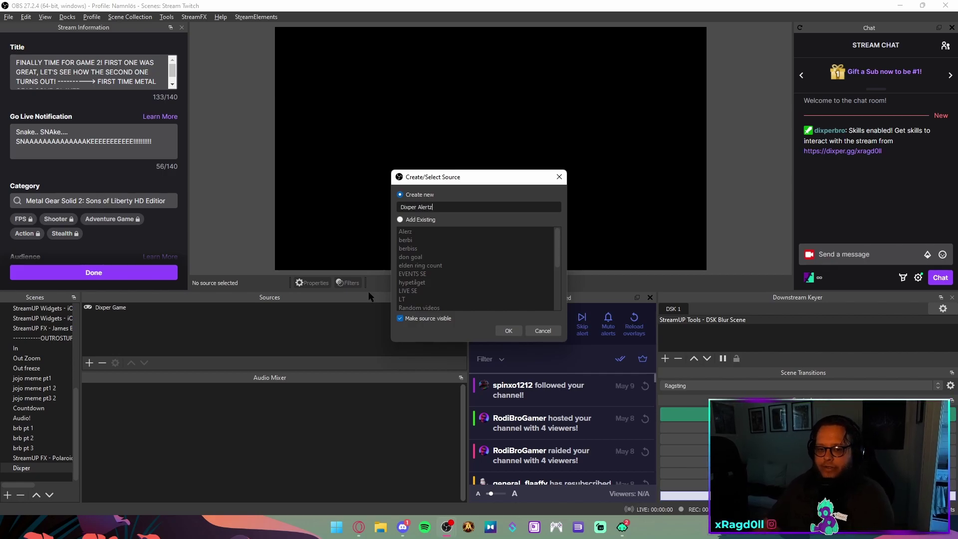
key(Return)
drag(400, 401, 268, 399)
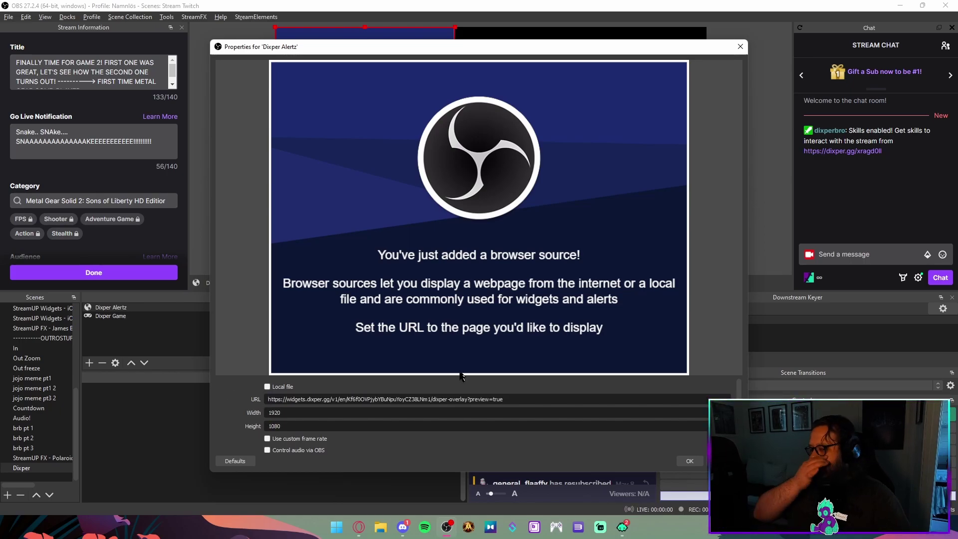
scroll(331, 407, down, 5)
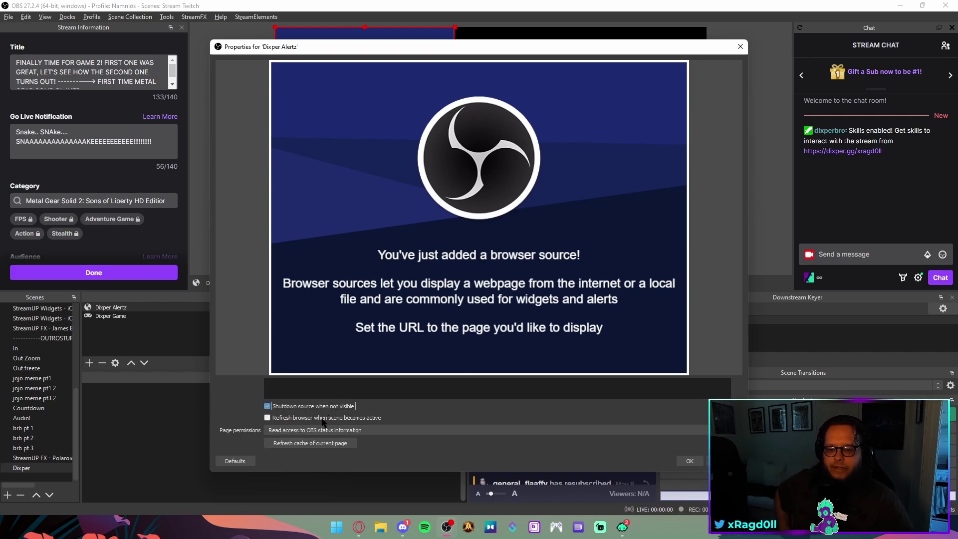
click(690, 461)
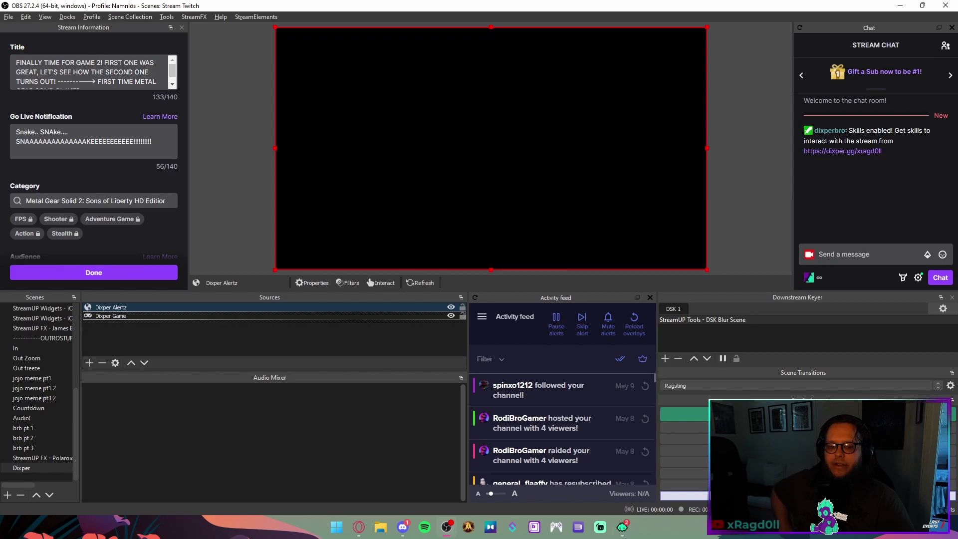
click(622, 527)
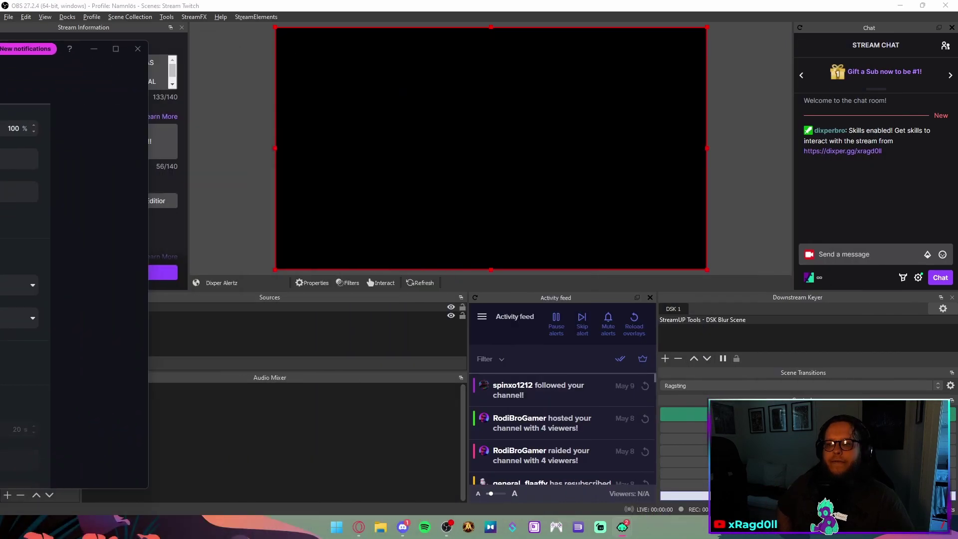